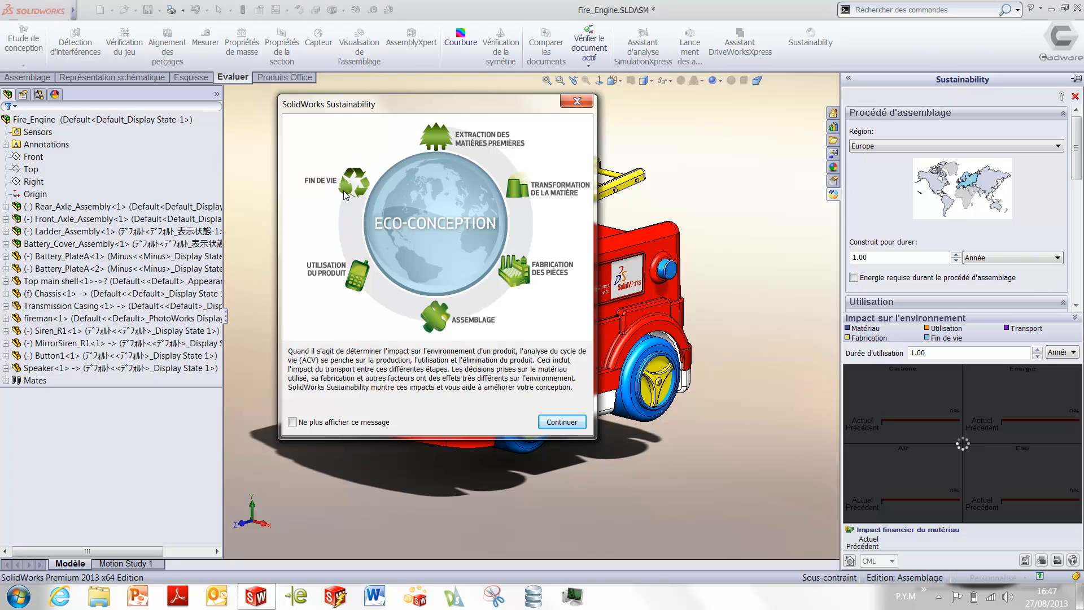
Step: Dismiss the eco-design introduction and review the assembly process and use settings of the fire engine
left_click(558, 426)
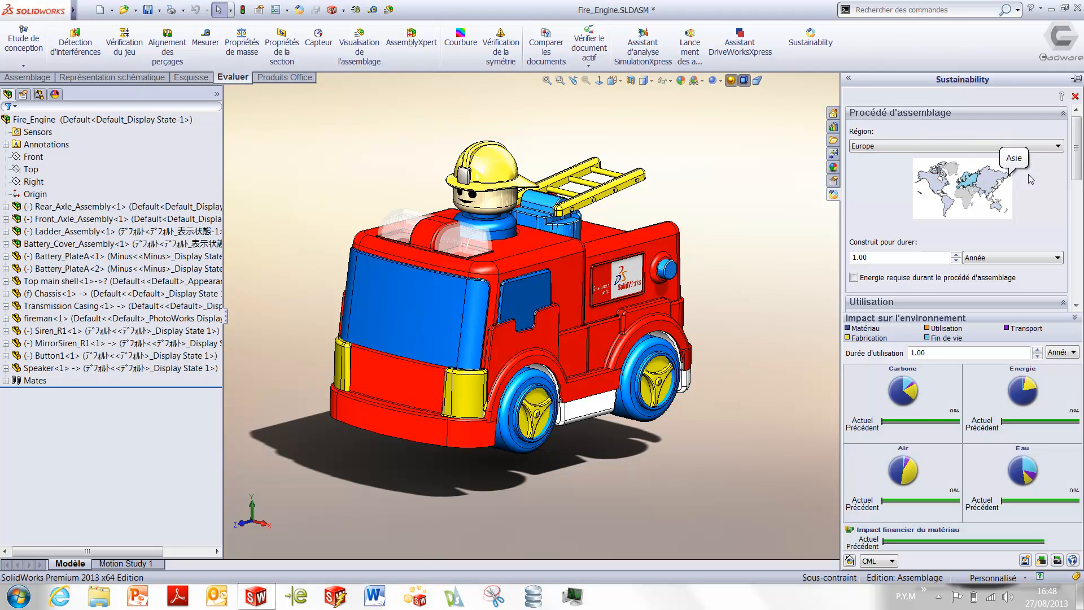
scroll(1042, 186, "down", 3)
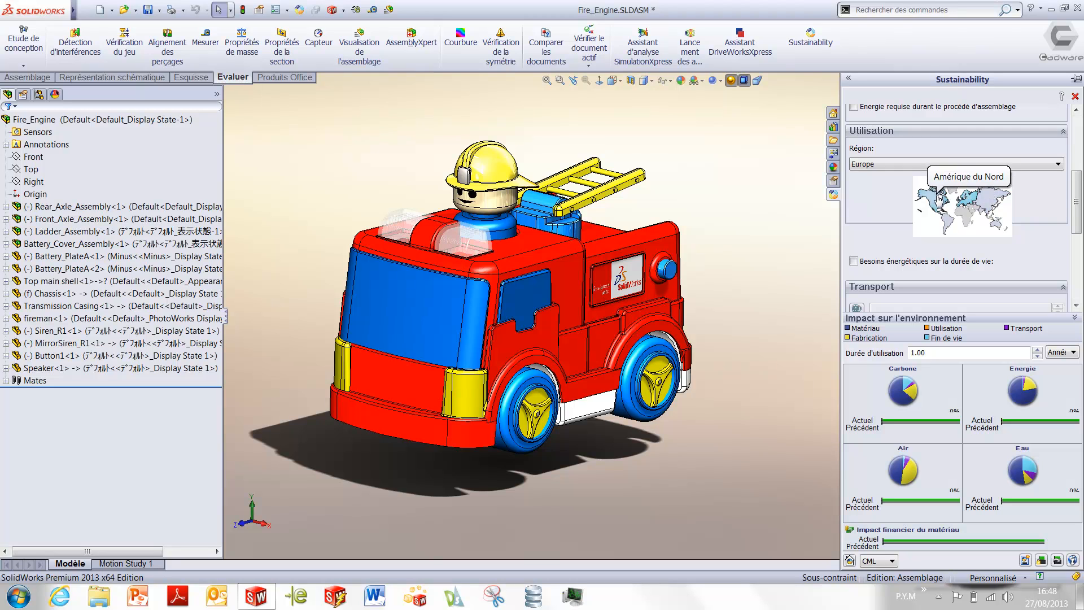
left_click_drag(1076, 198, 1082, 133)
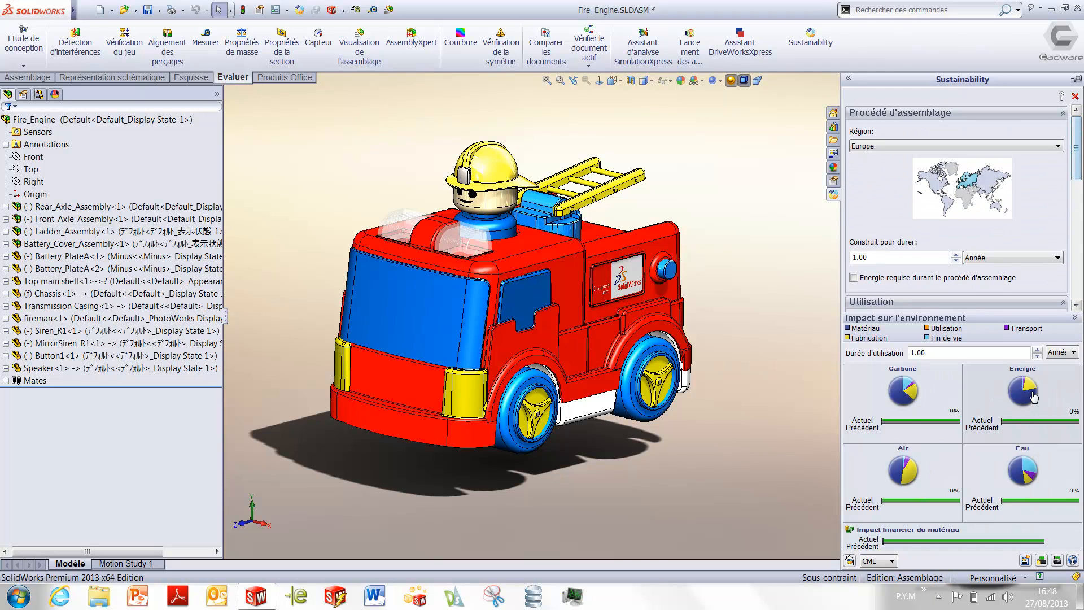
left_click_drag(1078, 148, 1079, 203)
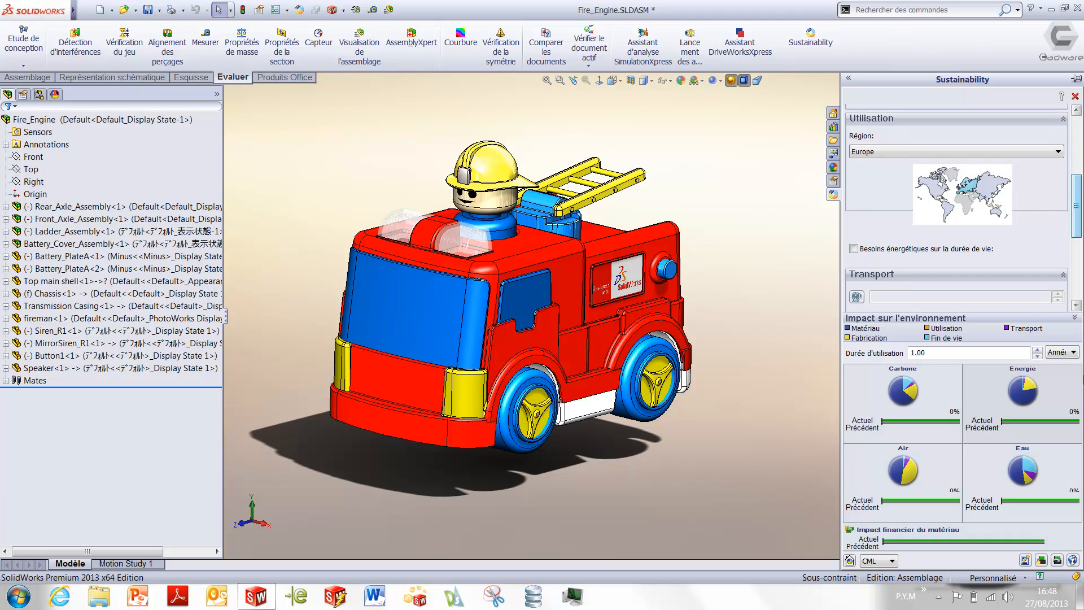
Step: Set the current design as the environmental impact reference, keep the Sustainability pane docked and fit the whole model in view
left_click(1041, 560)
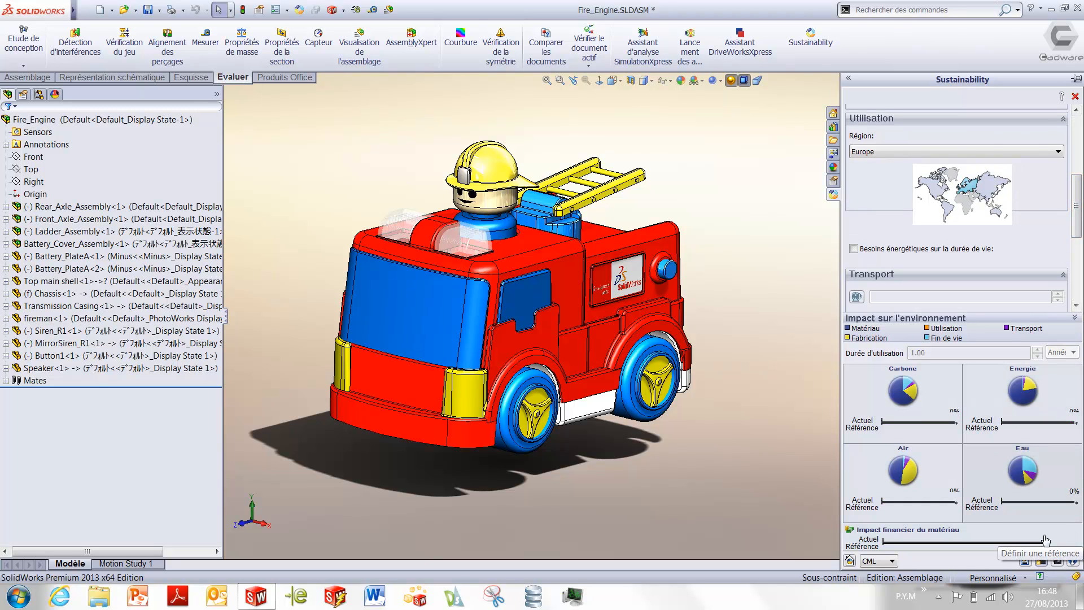
left_click(1076, 79)
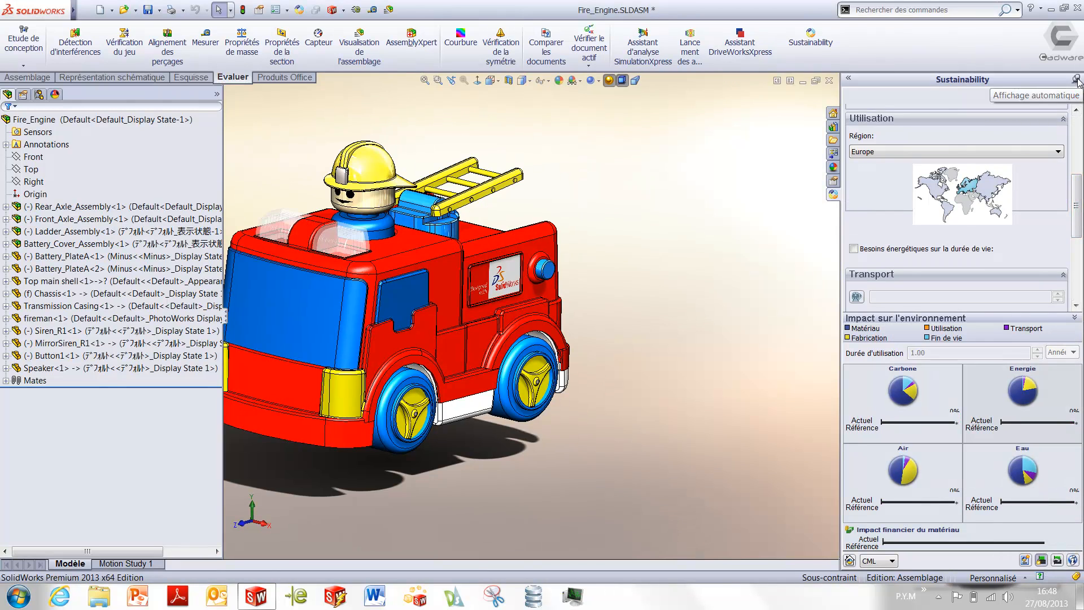
left_click(424, 80)
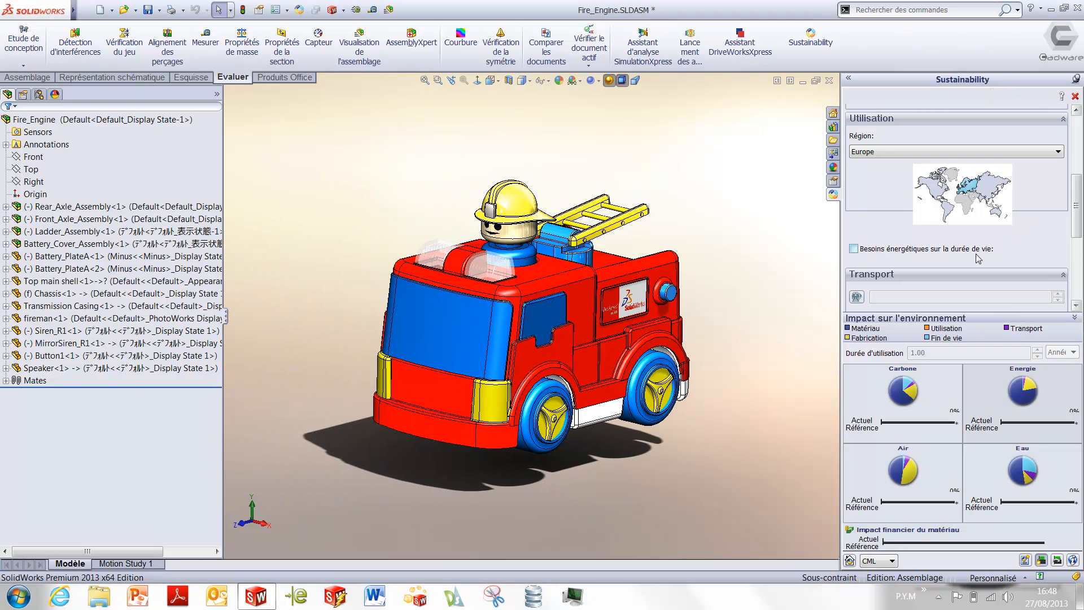
Step: Enable energy needs over the product's life with 0.12 kWh of electricity per year, showing the energy consumption breakdown
left_click(885, 254)
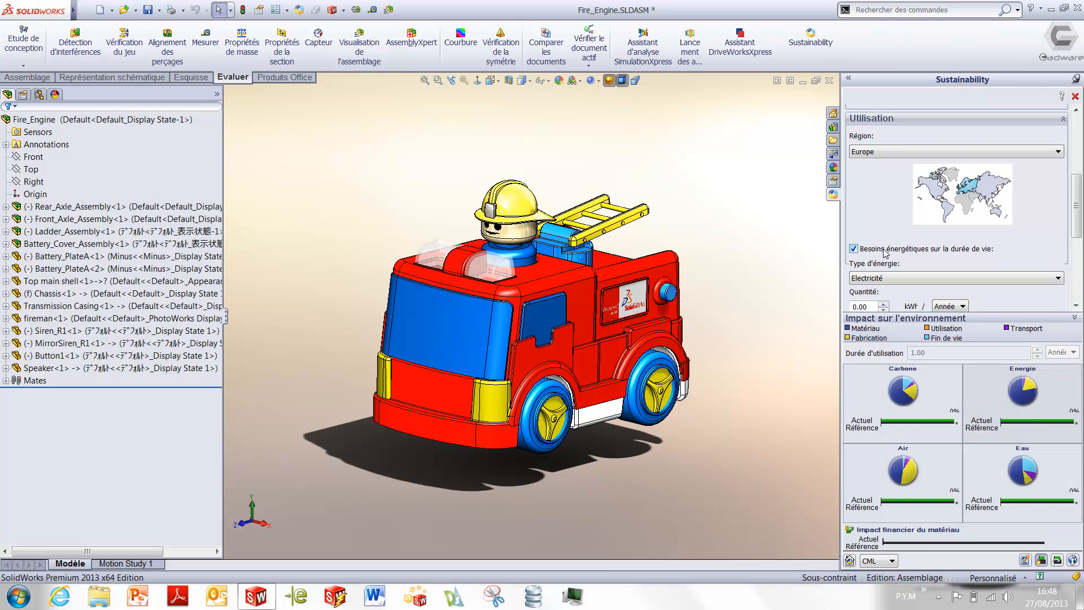
left_click(1016, 393)
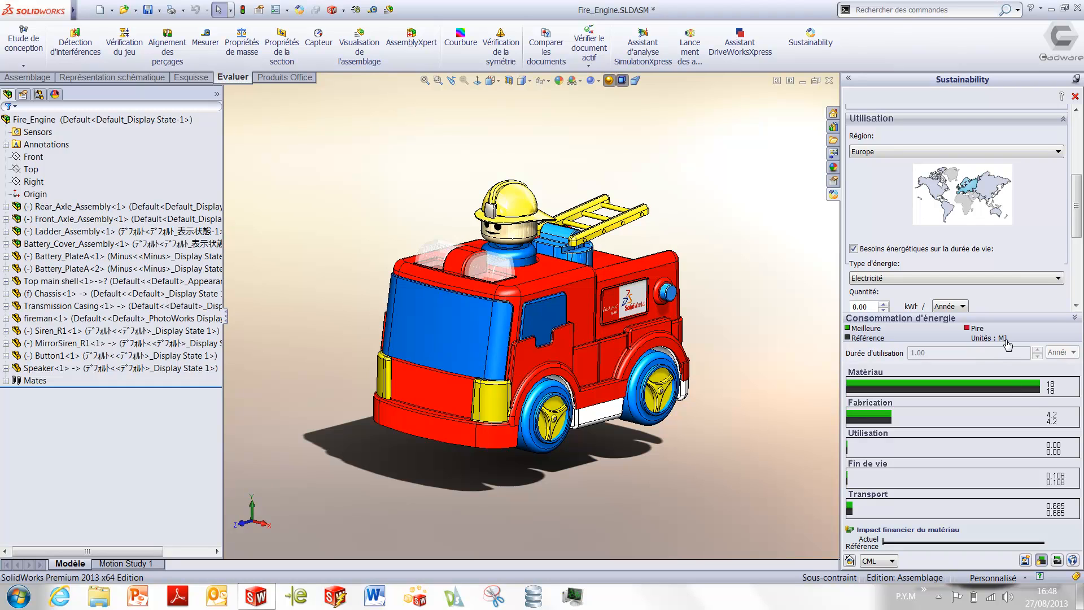
scroll(1076, 243, "down", 3)
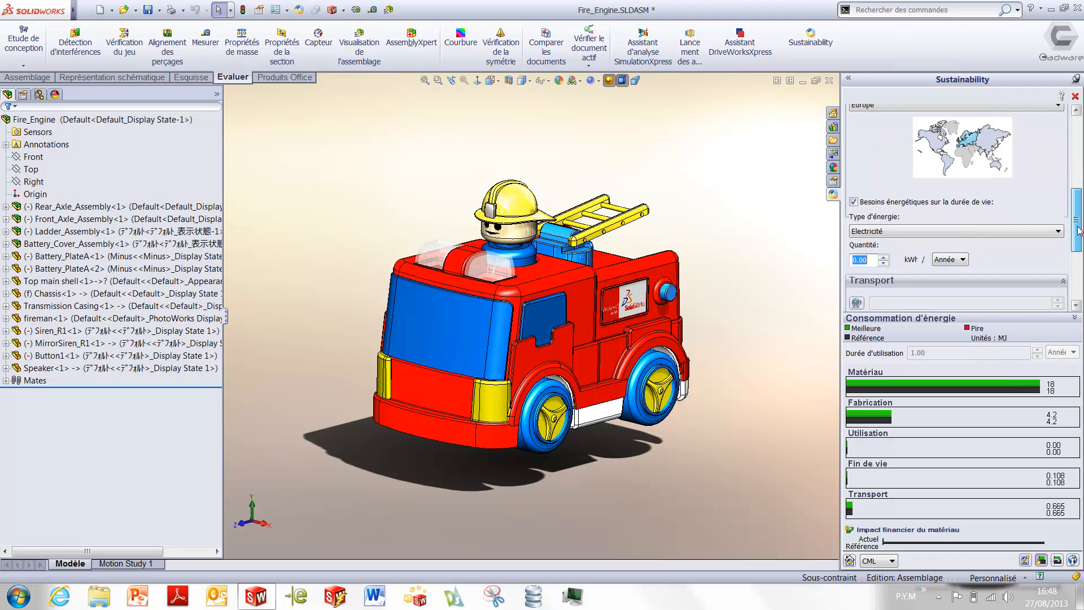
left_click(873, 224)
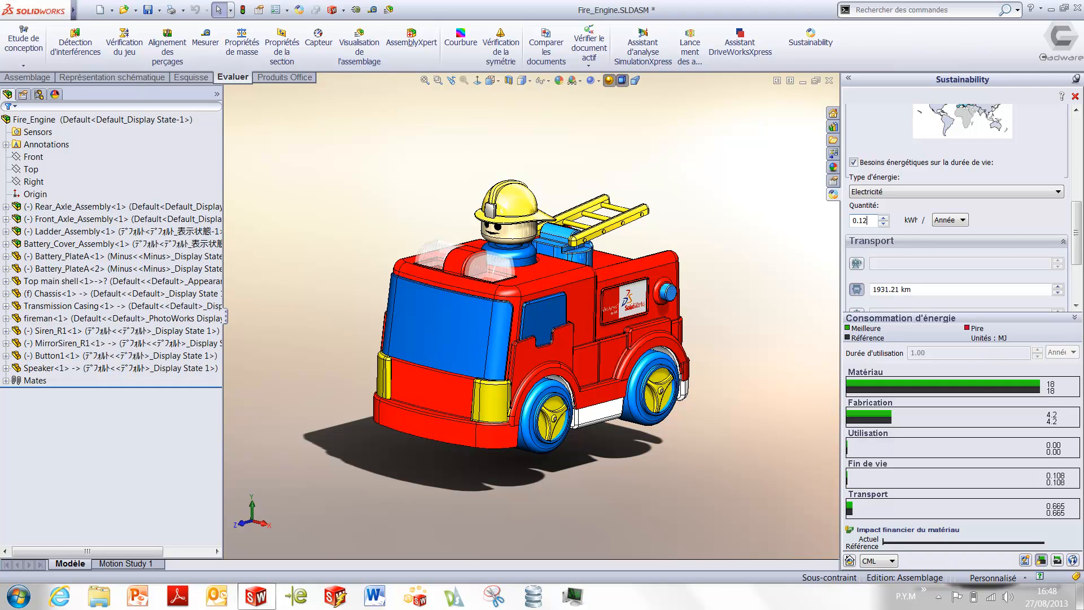
key("Return")
Step: Try a lifetime electricity need of 2.12 kWh per year, and restore it to 0.12 kWh
left_click_drag(1077, 240, 1077, 195)
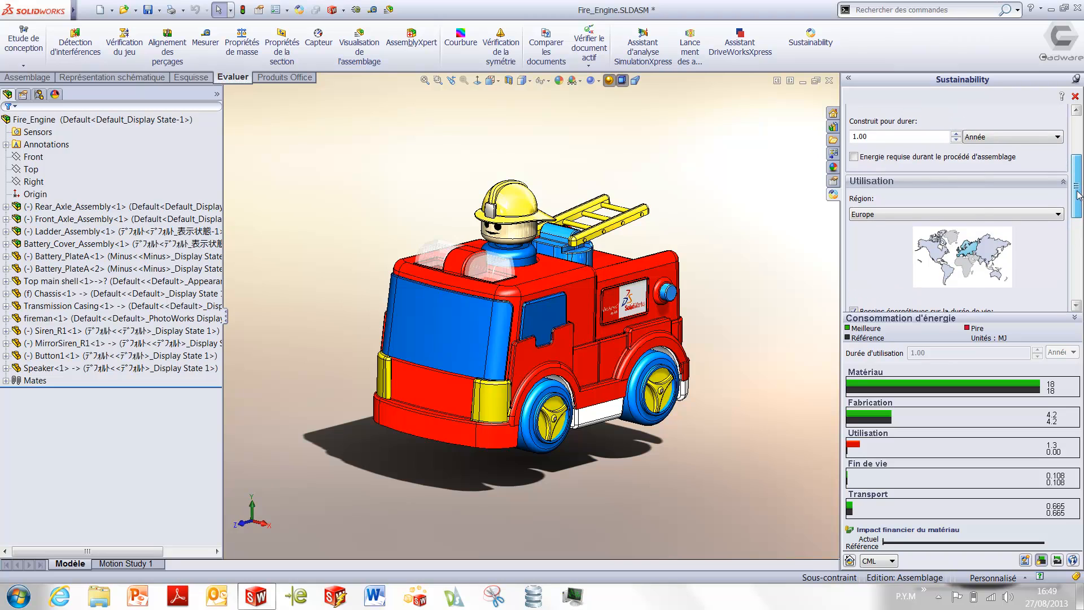
left_click(902, 134)
double_click(894, 141)
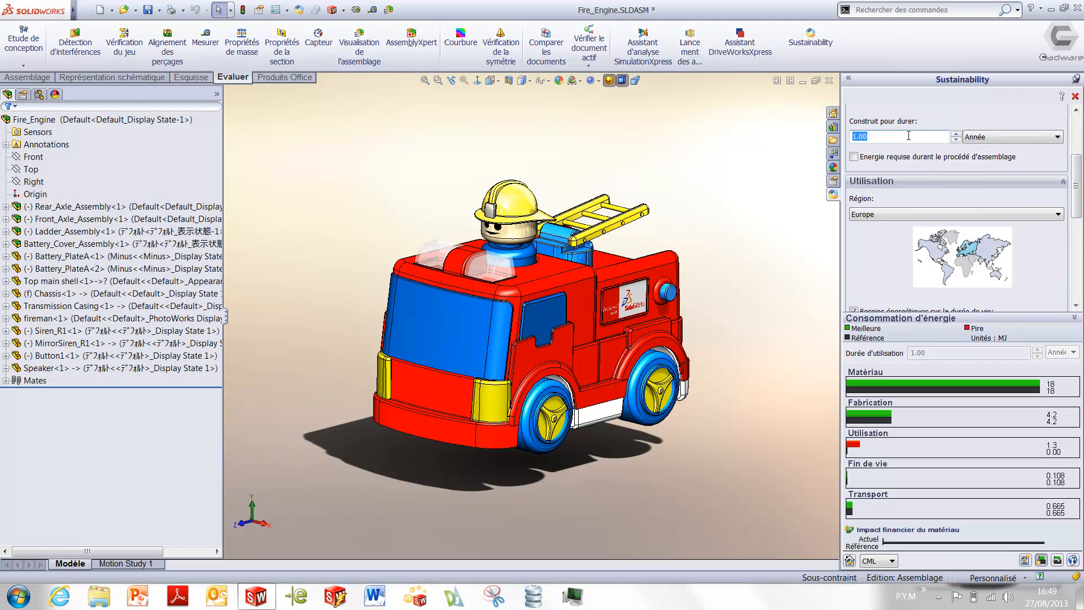
left_click_drag(1077, 179, 1078, 241)
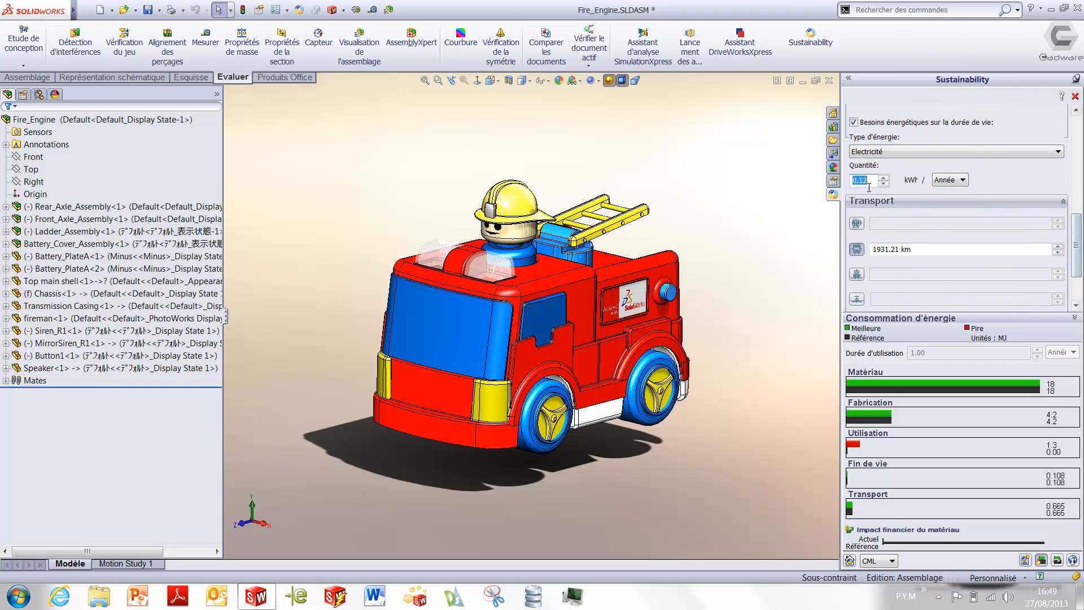
left_click(868, 186)
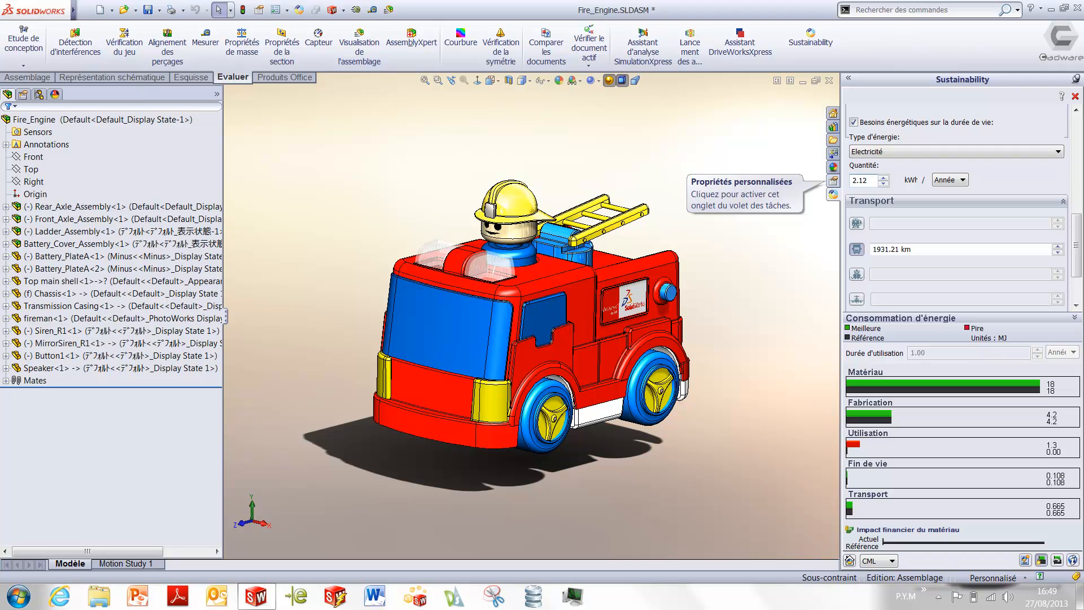
key("Return")
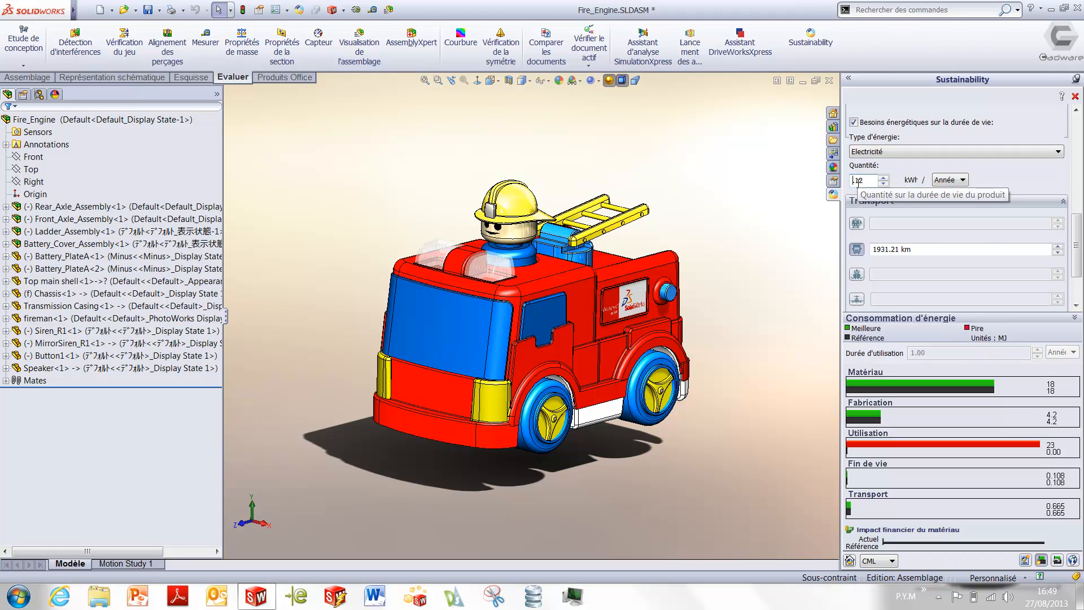
type("0.")
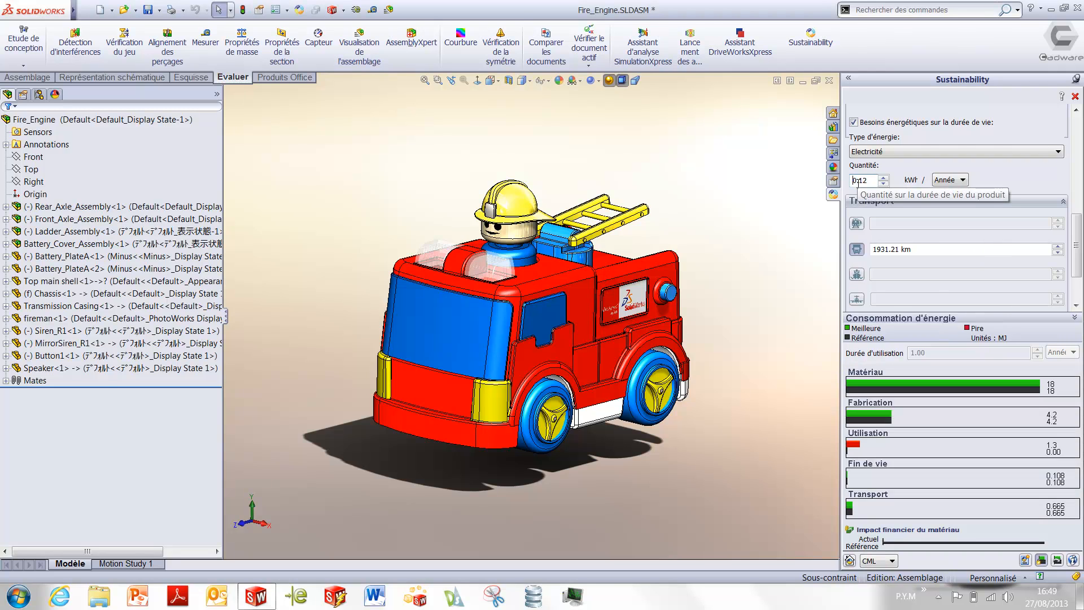
Step: Disable the energy needs over the product's life and return to the overview of all four environmental impacts
left_click(854, 122)
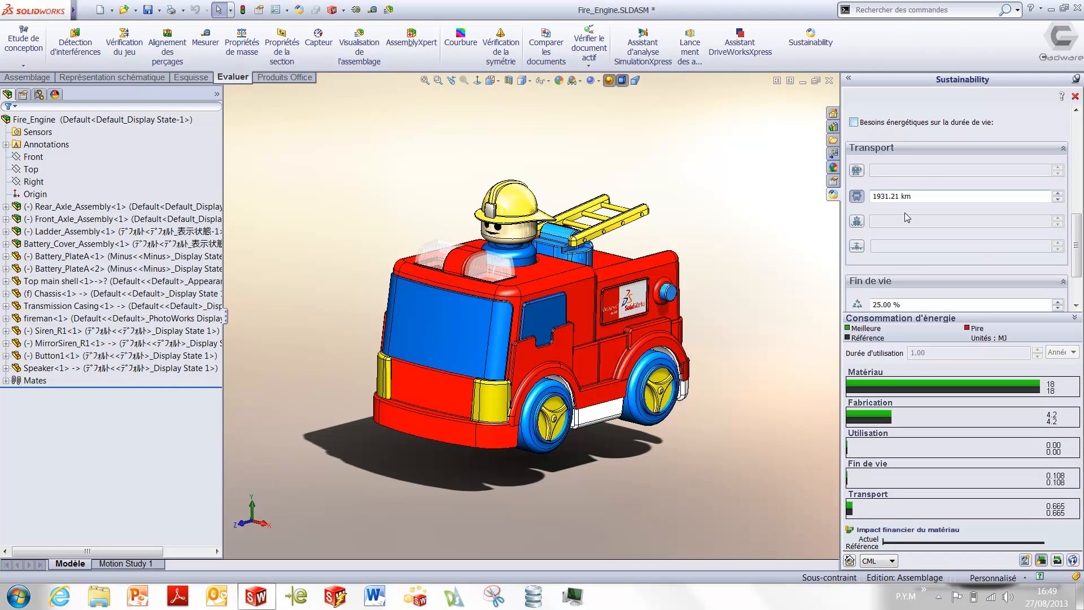
left_click(849, 560)
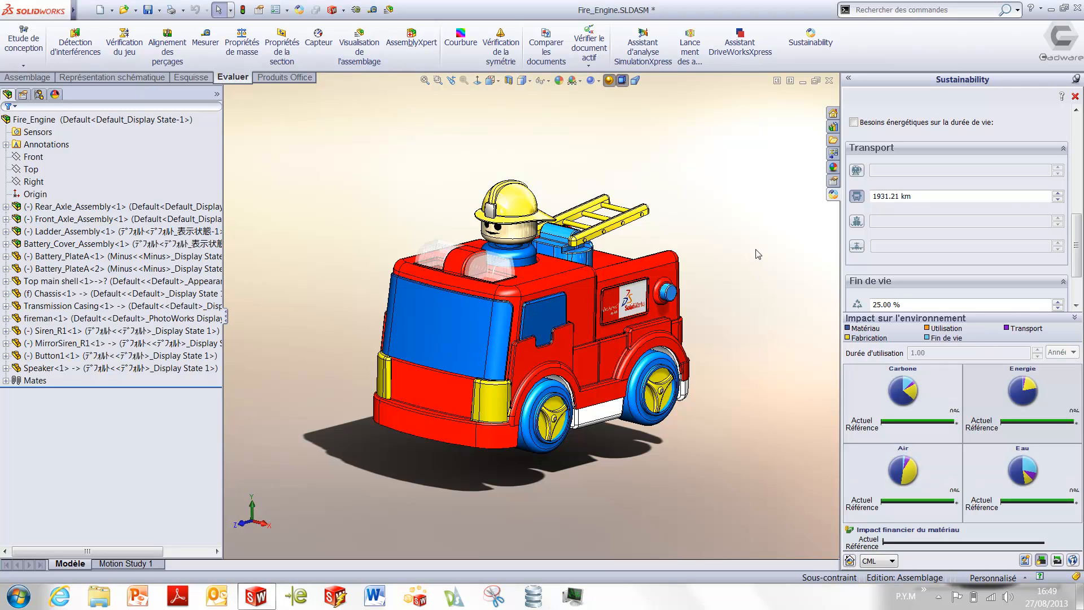
left_click_drag(1080, 231, 1080, 144)
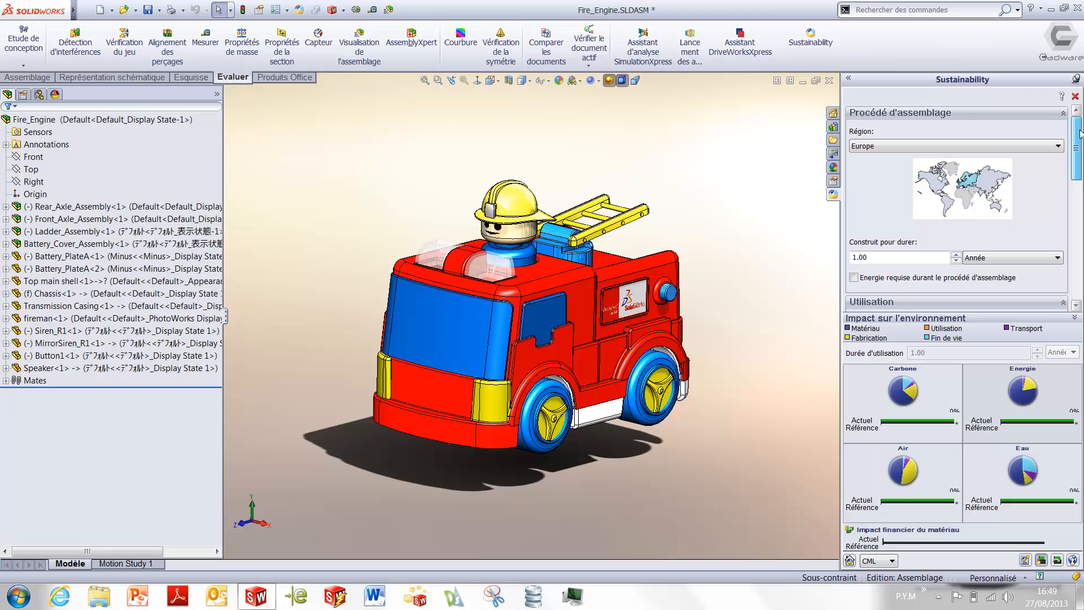
Step: Visualize the assembly by Sustainability-Carbone total and inspect the Rear_Wheel parts' sustainability data
left_click(359, 48)
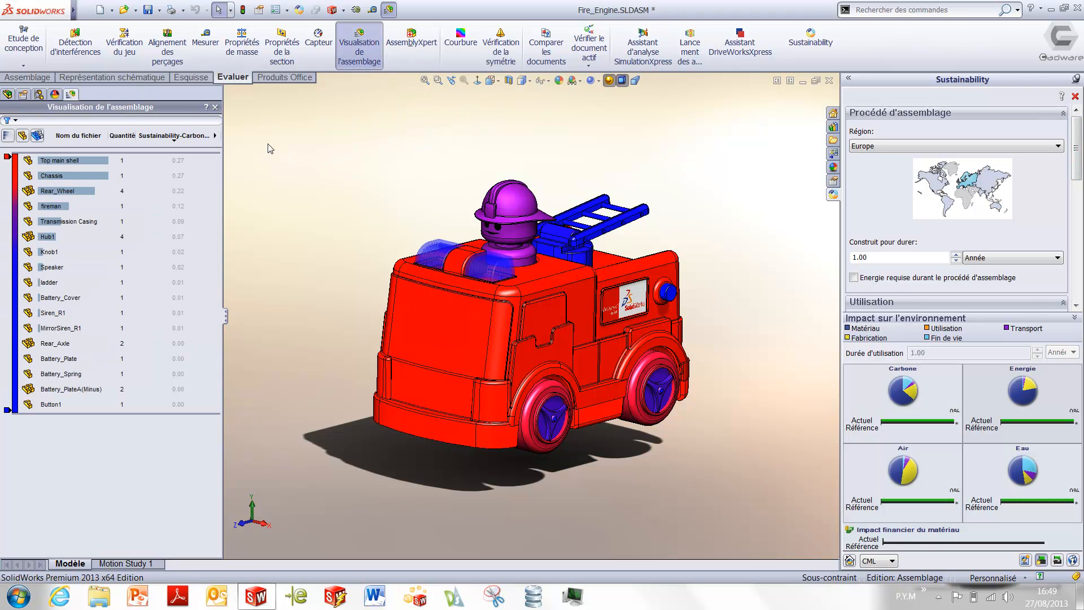
left_click(216, 136)
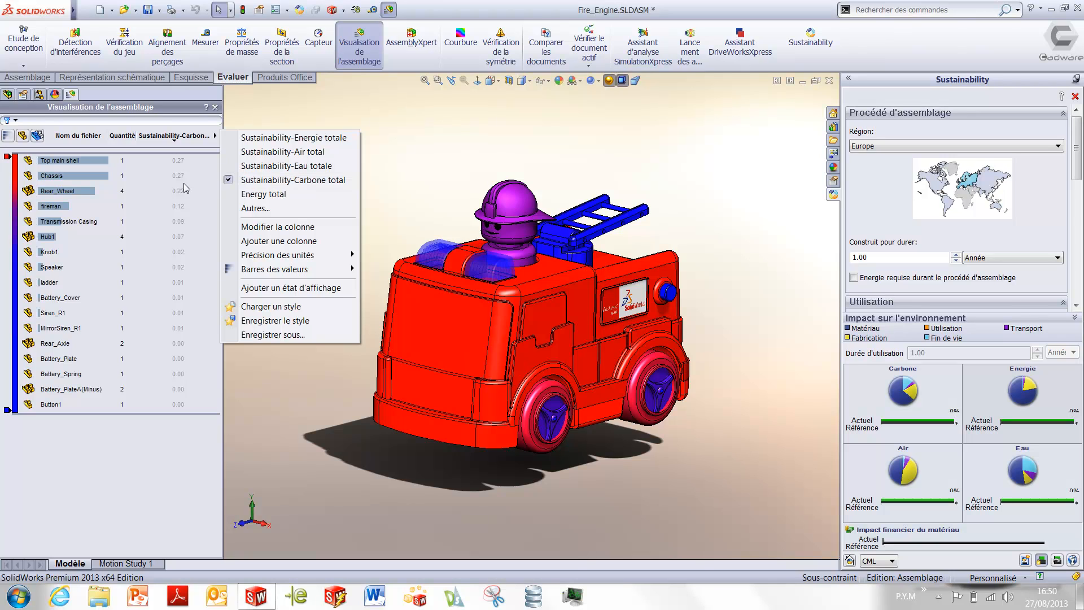
left_click(94, 195)
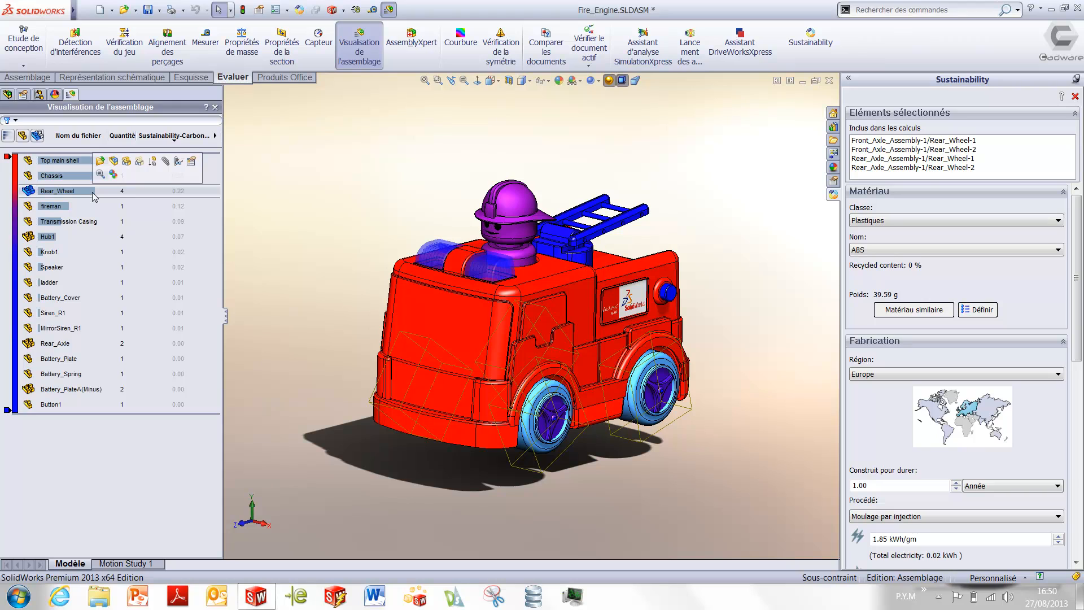
left_click(300, 187)
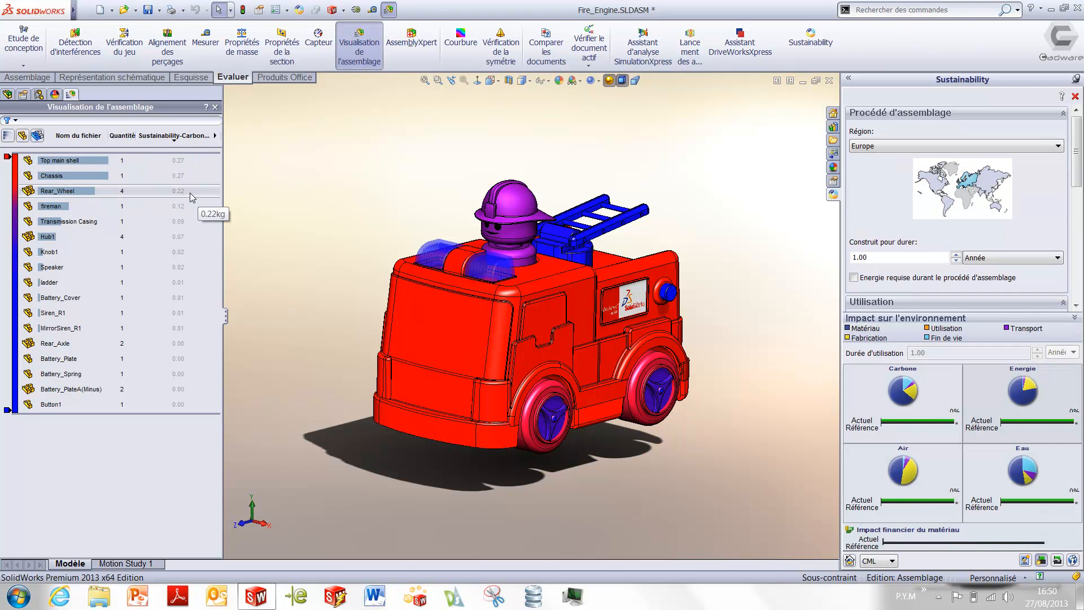
Step: Restrict the assembly visualization to the two parts with the highest carbon impact, Top main shell and Chassis
left_click_drag(199, 412, 209, 186)
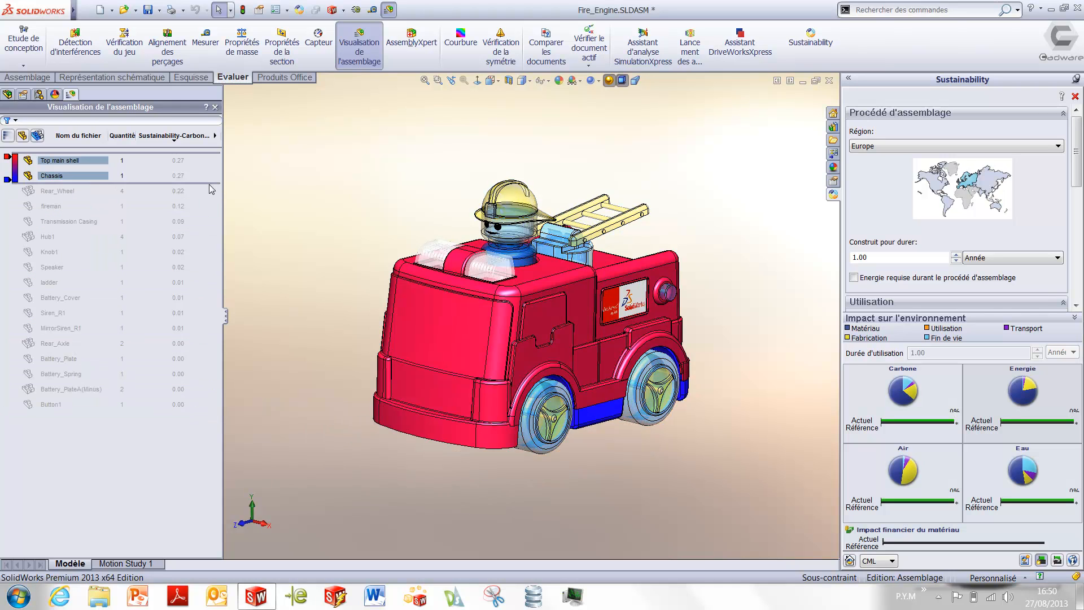
middle_click_drag(303, 264, 291, 320)
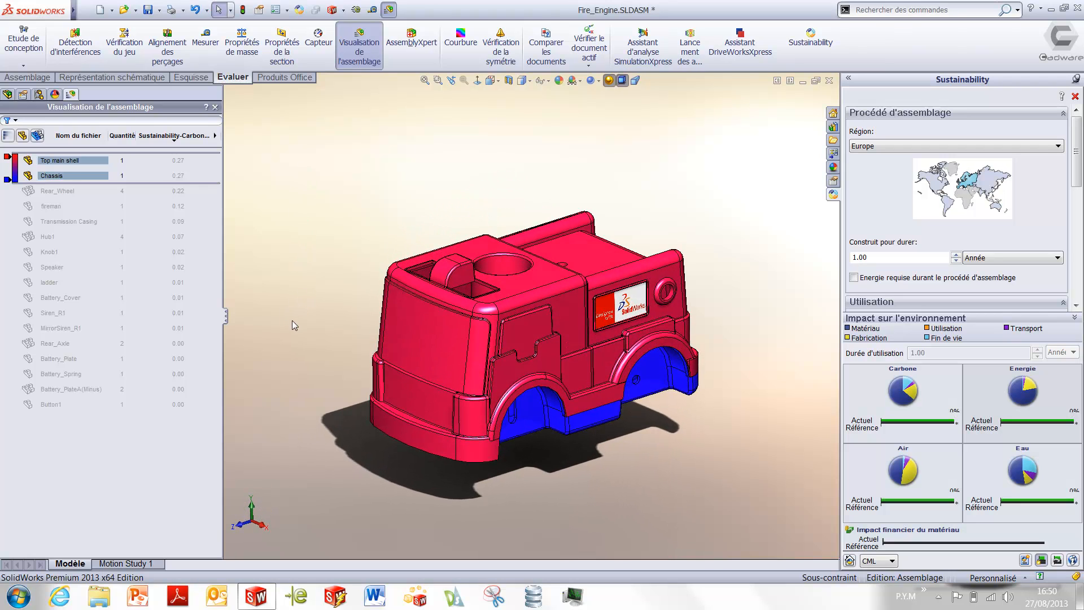
Step: Start a similar-material search for the Top main shell and require a tensile limit greater than 2.7e+007 N/m^2
left_click(58, 162)
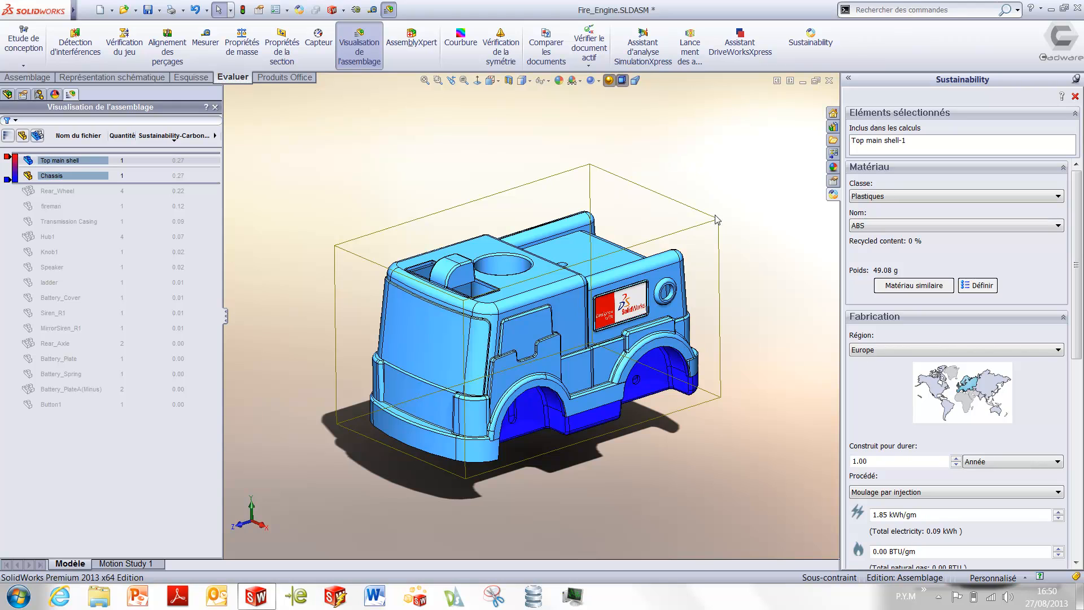
left_click(905, 287)
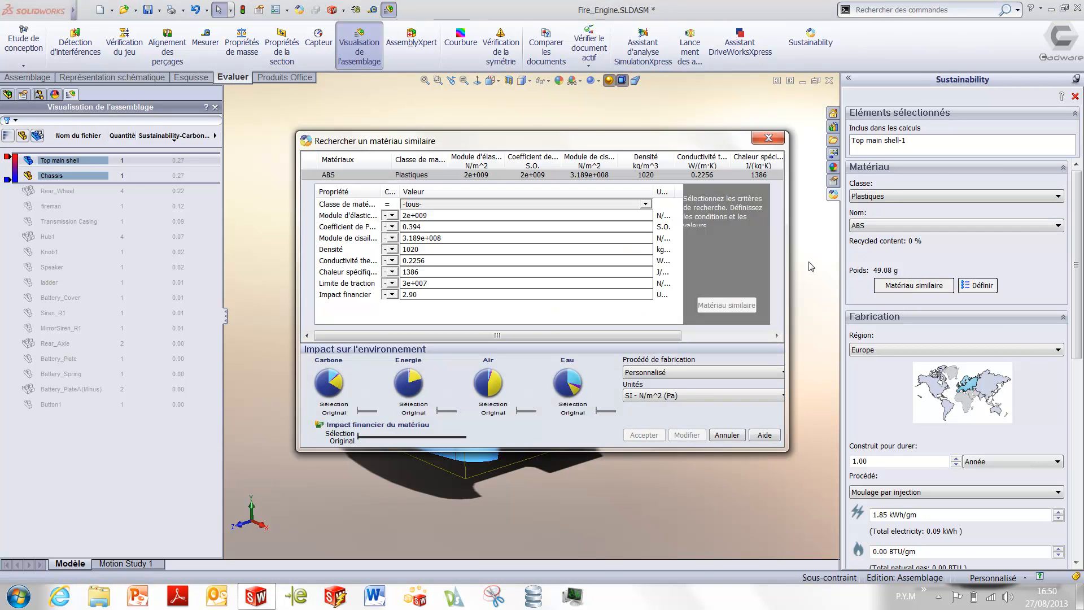
left_click_drag(789, 263, 1047, 264)
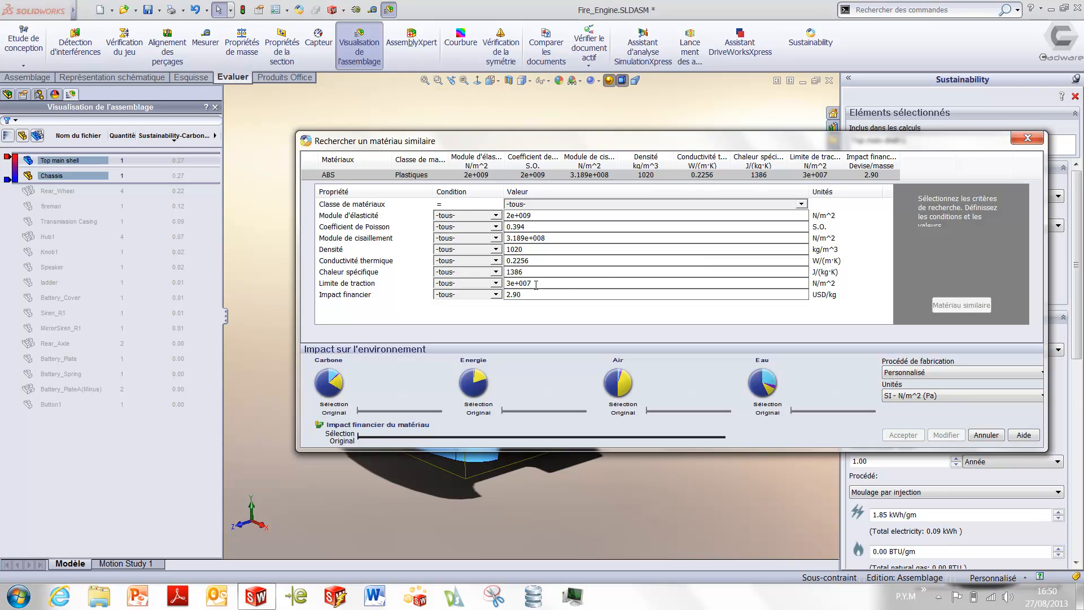
left_click(496, 283)
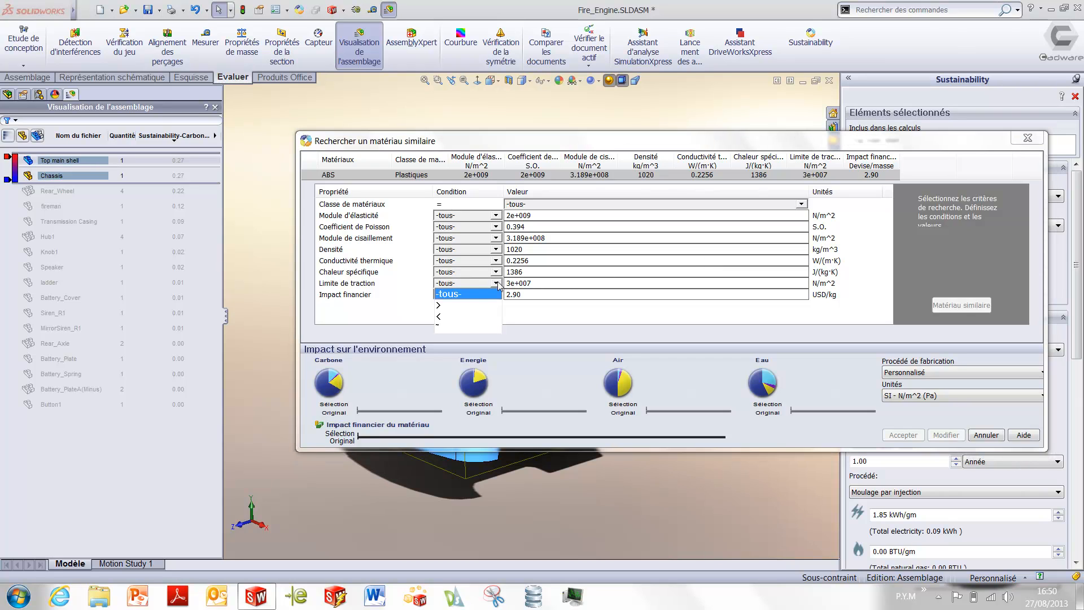
left_click(468, 306)
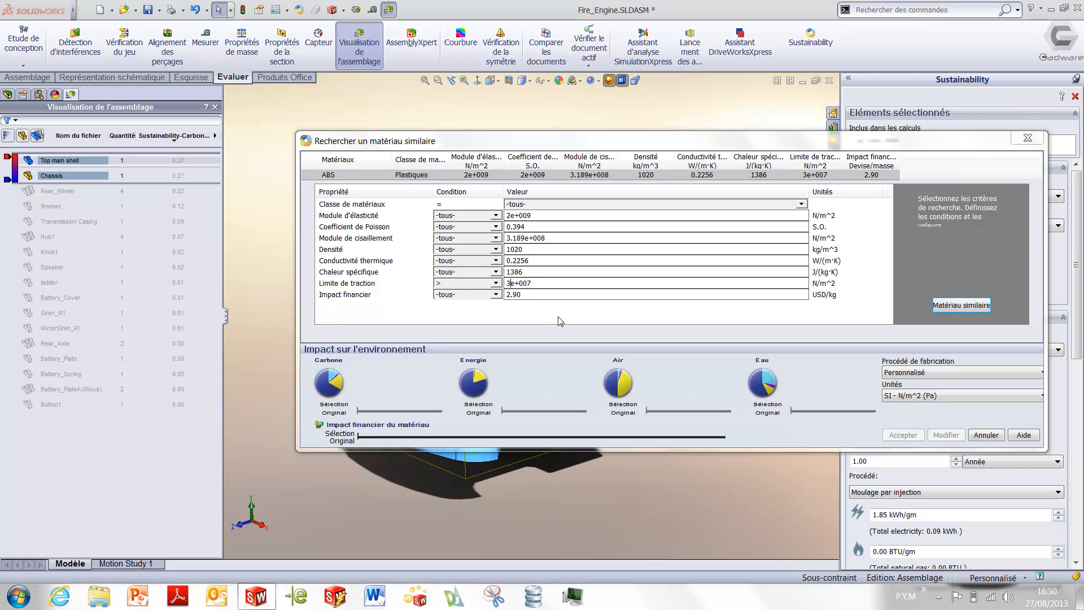
key("BackSpace")
type("2.7")
Step: Search for similar materials in the Plastiques class with a density below 1020 kg/m^3
left_click(496, 249)
left_click(457, 281)
left_click(801, 204)
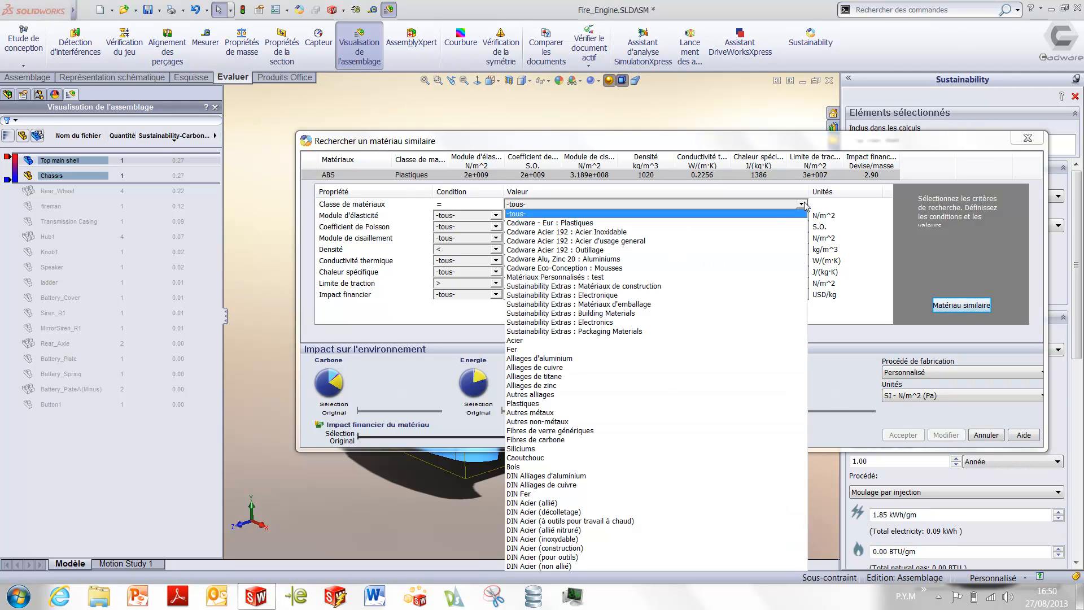
left_click(557, 404)
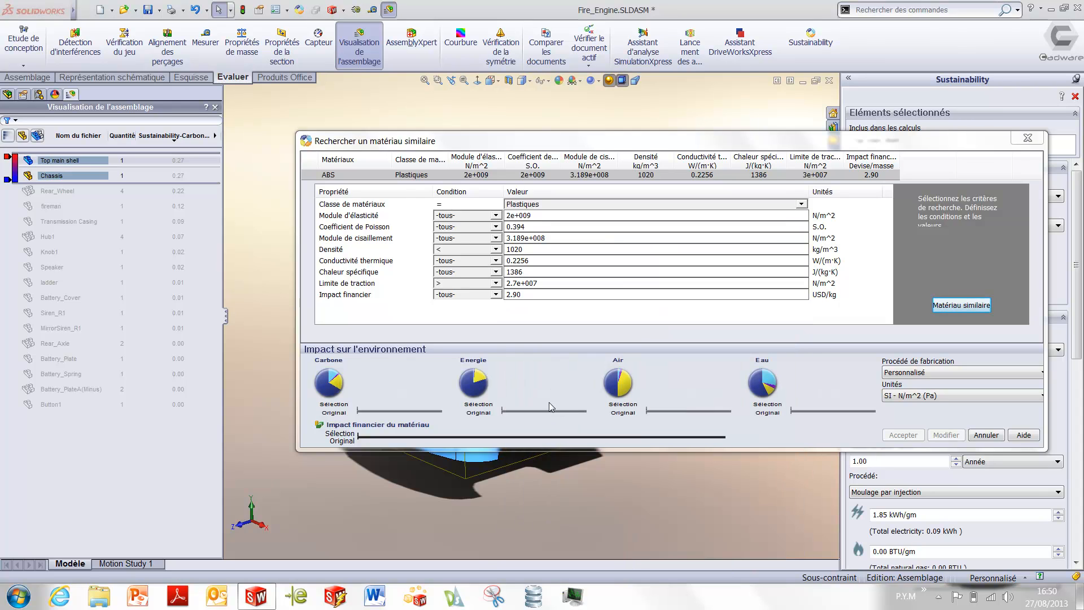
left_click(961, 305)
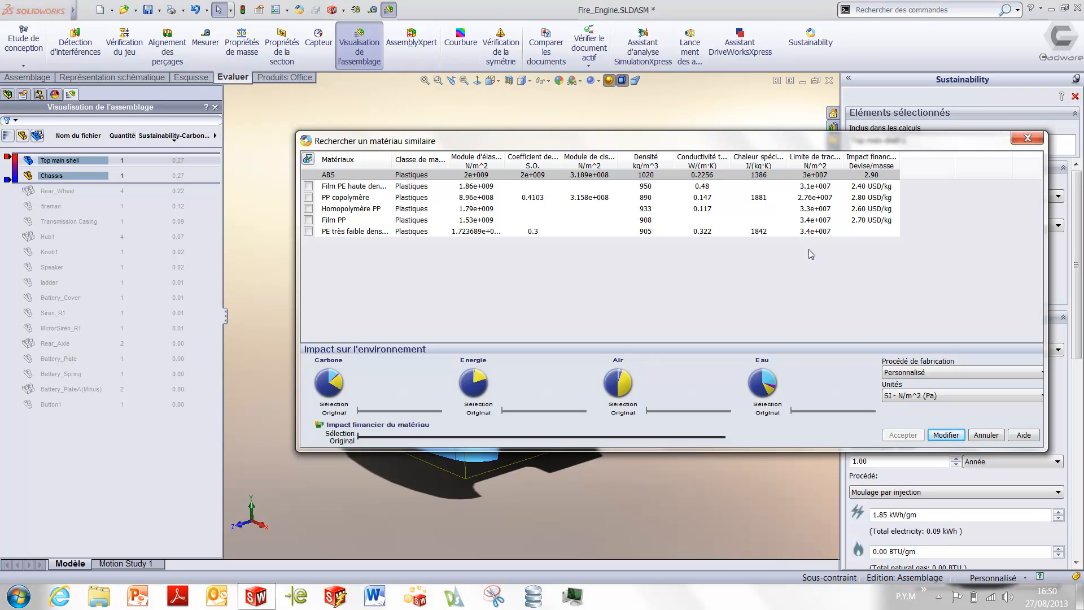
left_click_drag(843, 156, 896, 155)
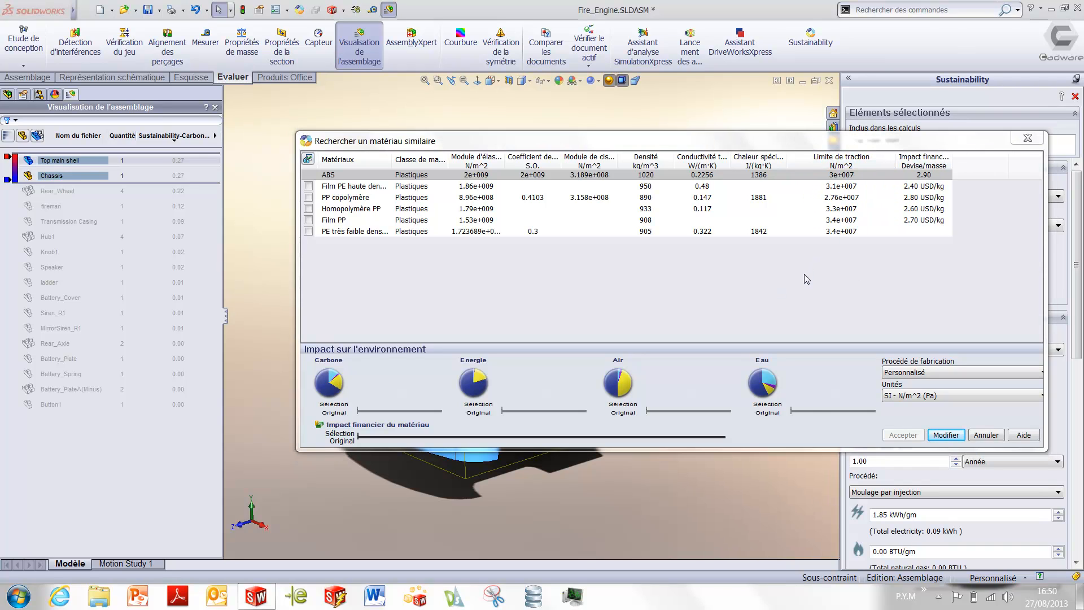
Step: Compare the impacts of the candidate plastics, sorted by tensile limit, and select PE très faible densité (SS)
left_click(841, 186)
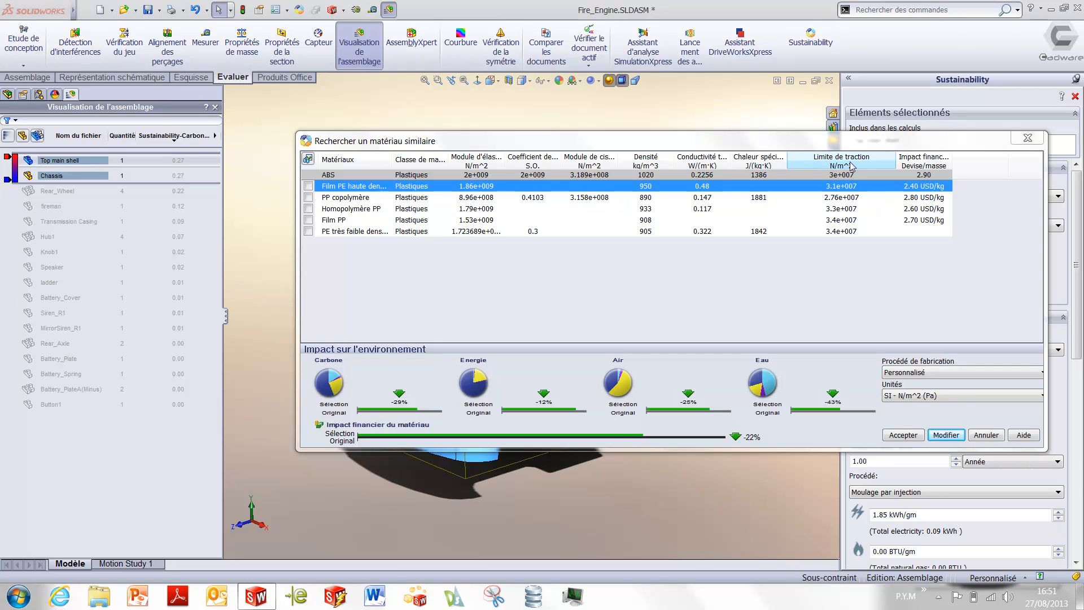
left_click(852, 163)
left_click(847, 187)
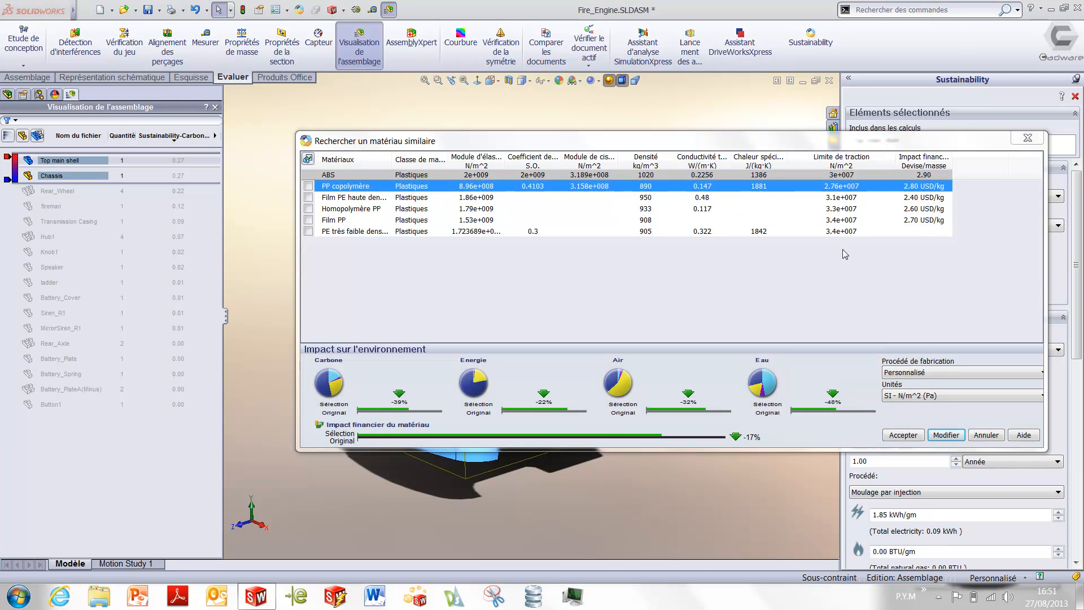
left_click(845, 231)
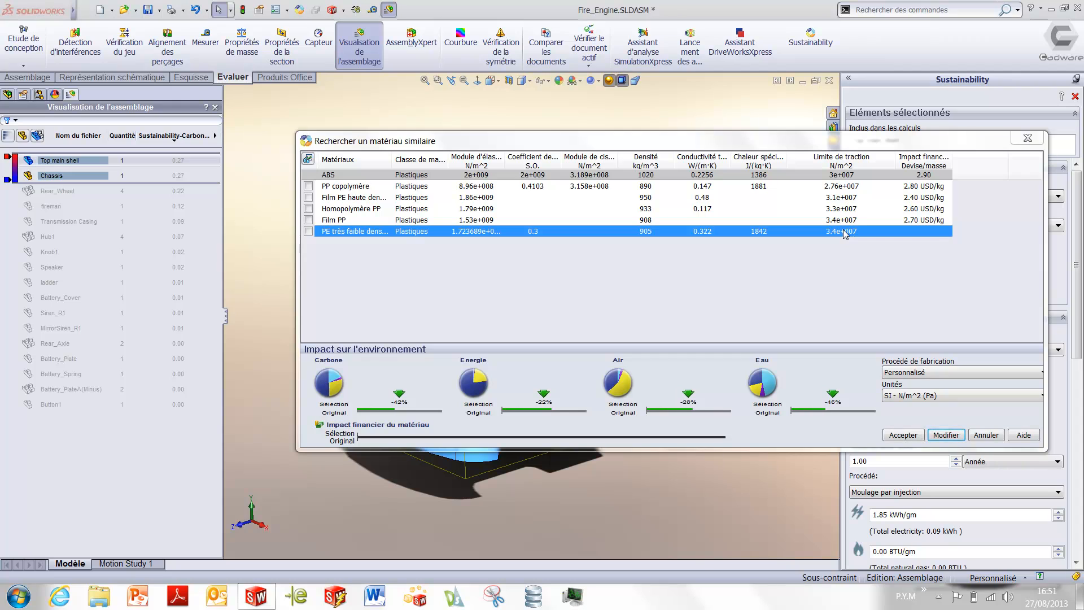
left_click_drag(392, 160, 457, 160)
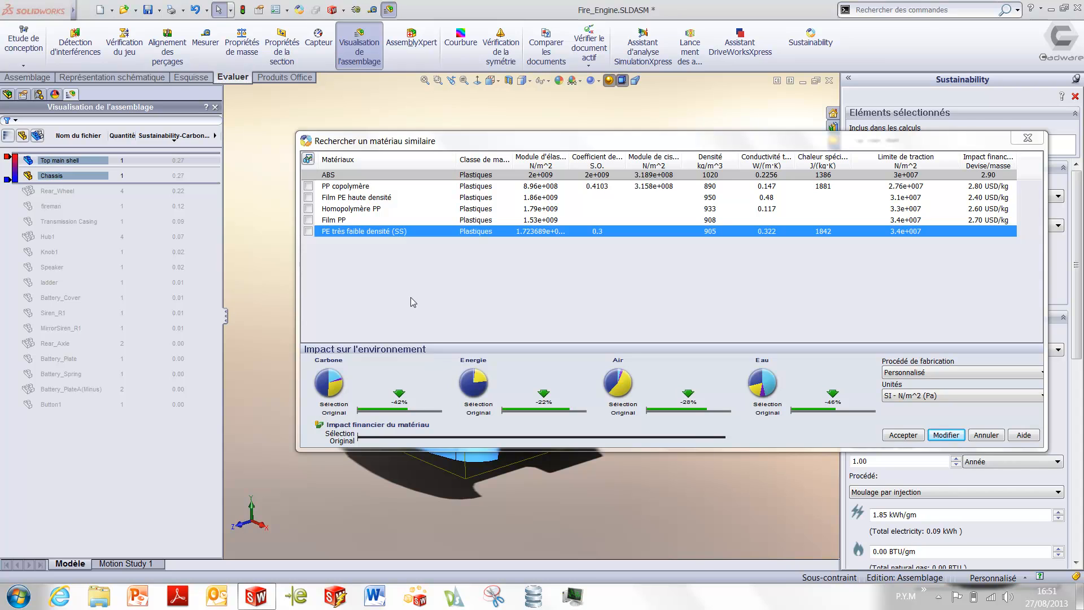
Step: Set the manufacturing process to Moulage par injection and apply PE très faible densité (SS) to the Top main shell
left_click(905, 374)
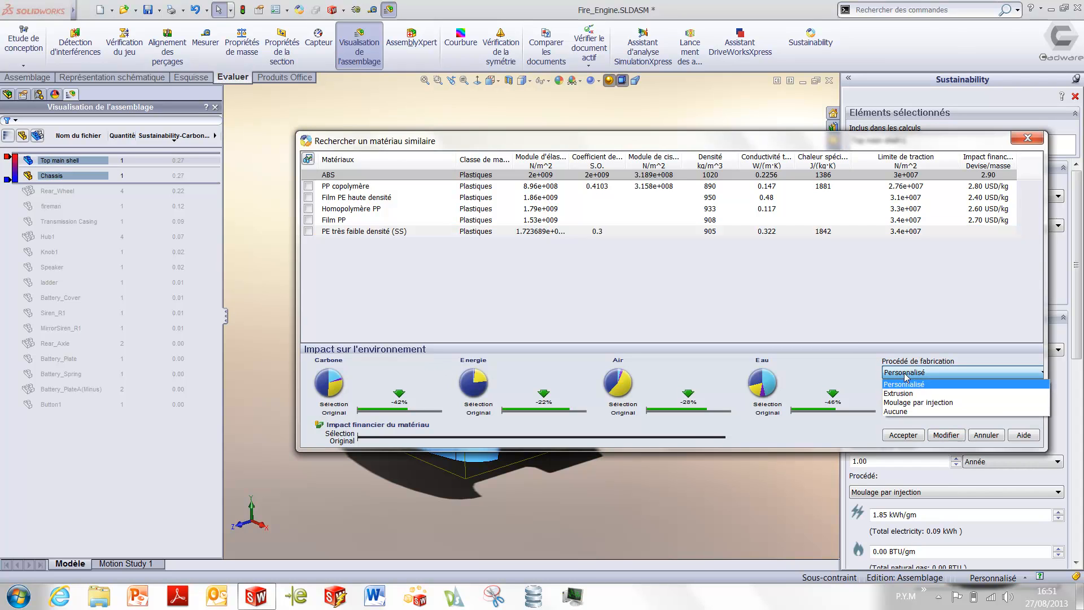
left_click(913, 403)
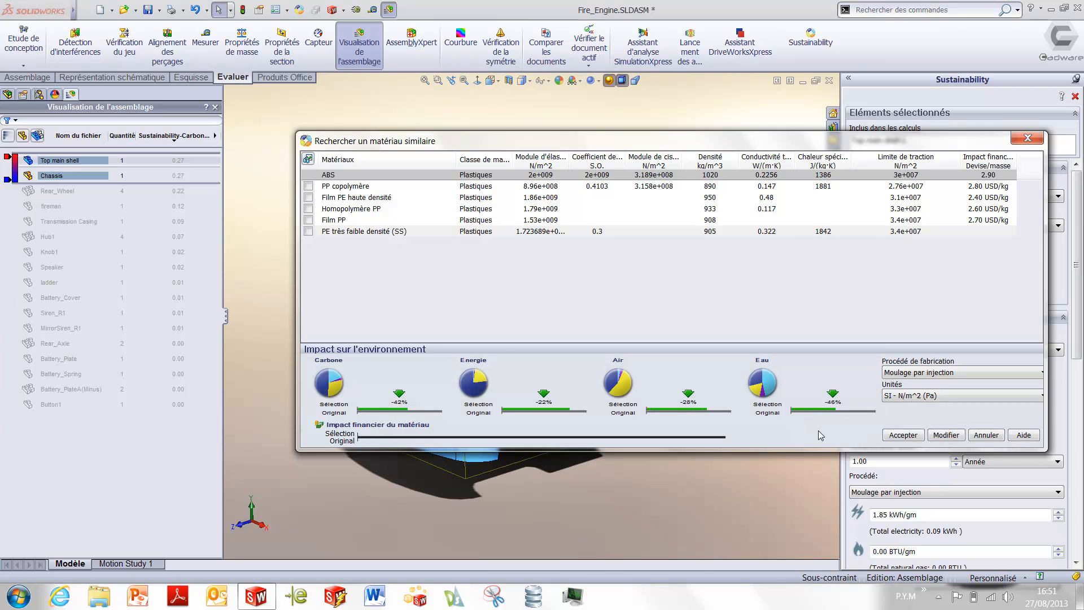
left_click(902, 435)
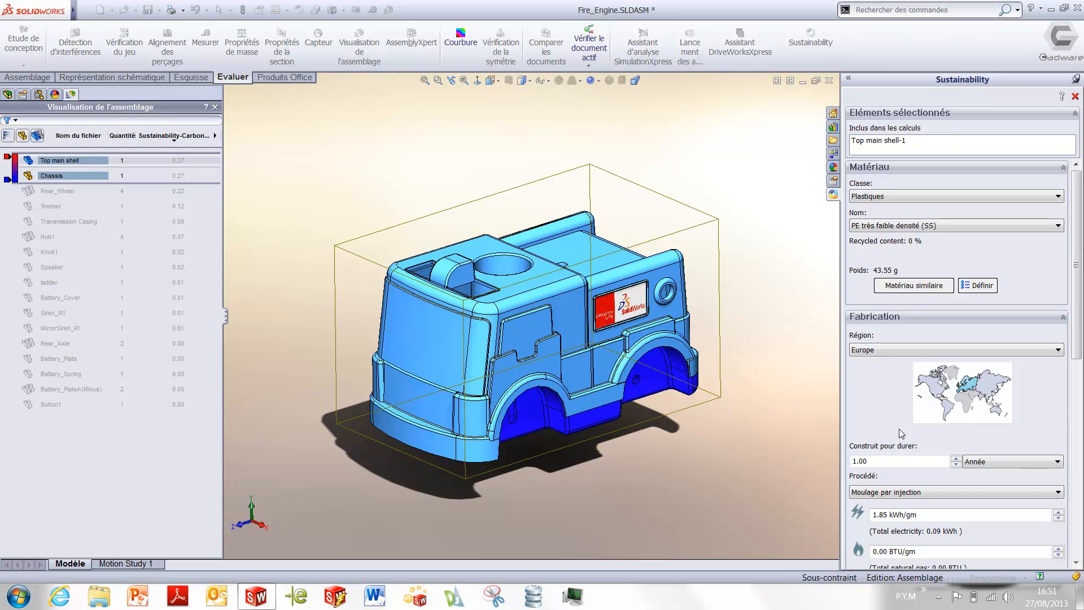
left_click(765, 335)
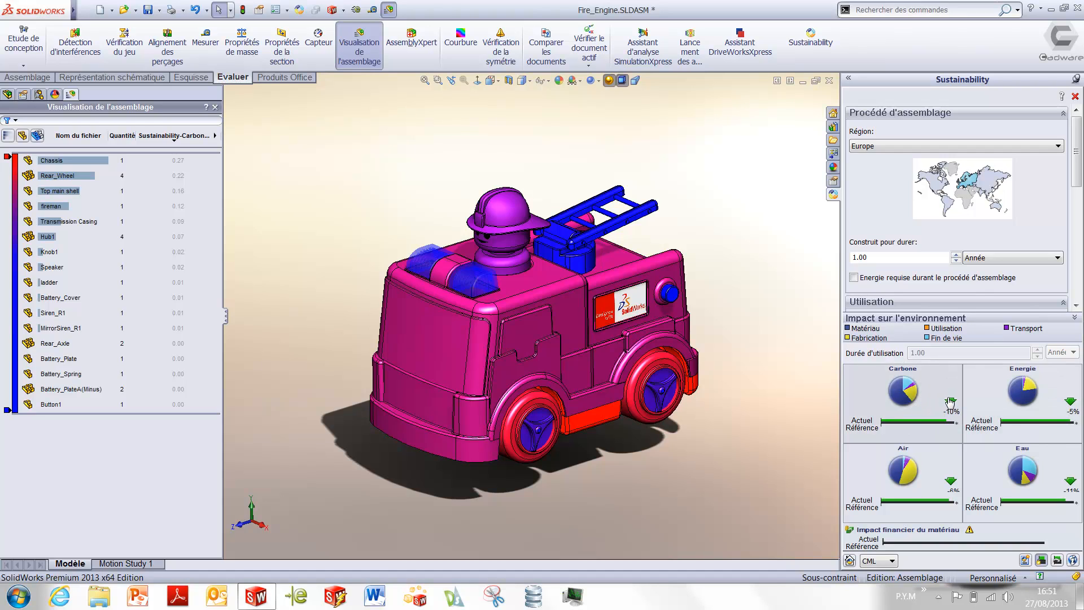
Step: Check the Top main shell's sustainability data and change the Chassis material to PE très faible densité (SS)
left_click(60, 191)
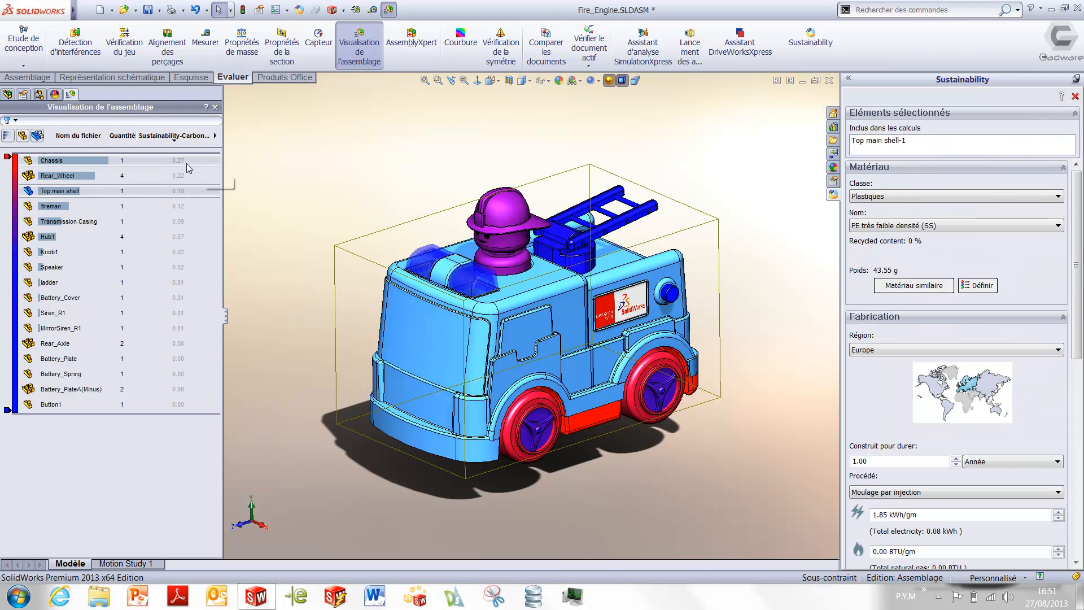
left_click(69, 162)
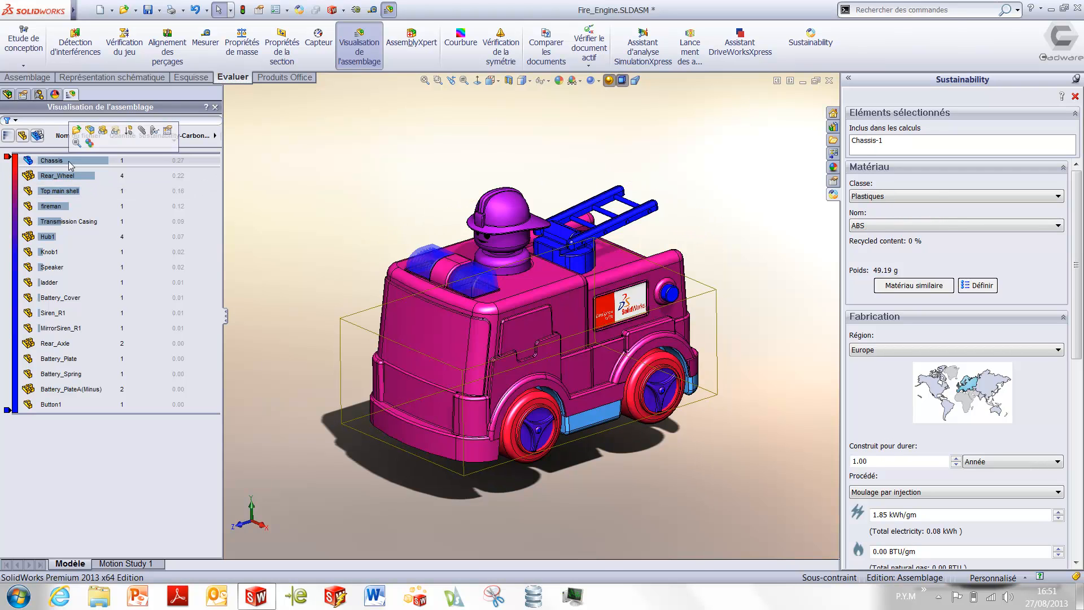
left_click(893, 225)
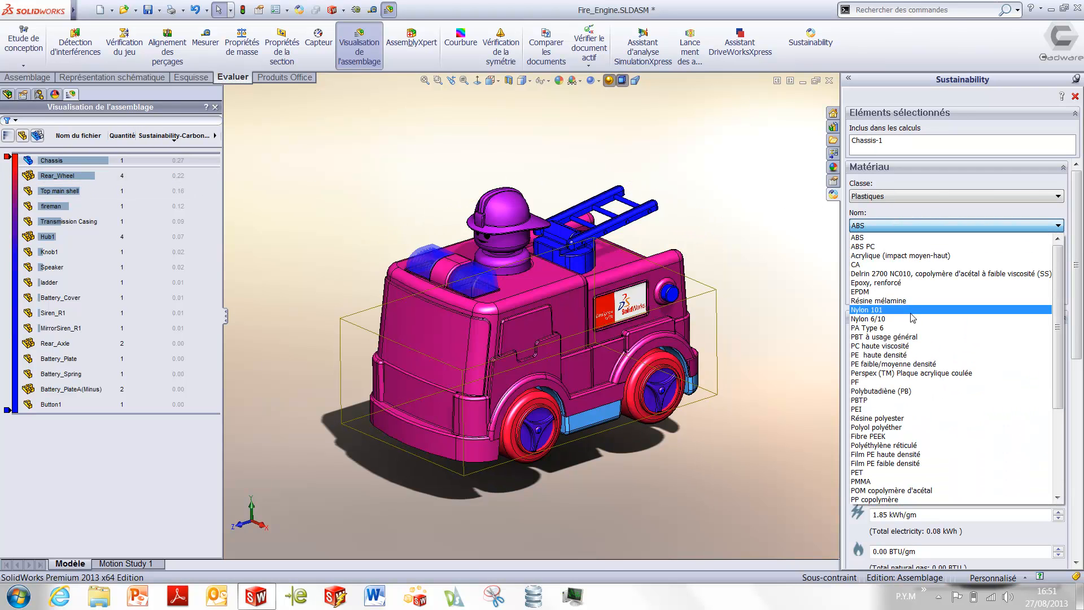
scroll(912, 318, "down", 5)
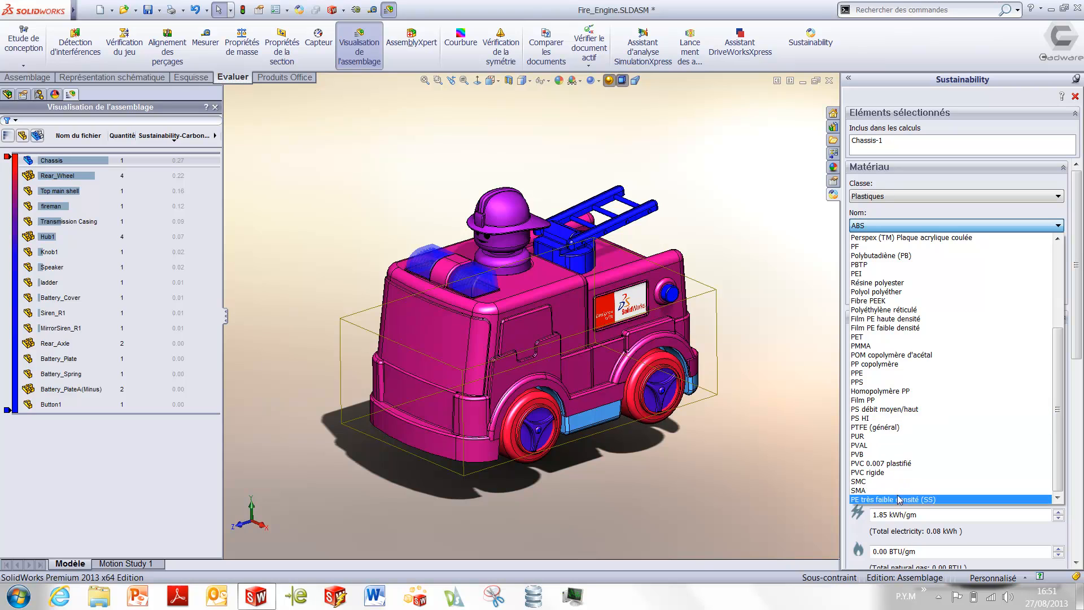
left_click(899, 499)
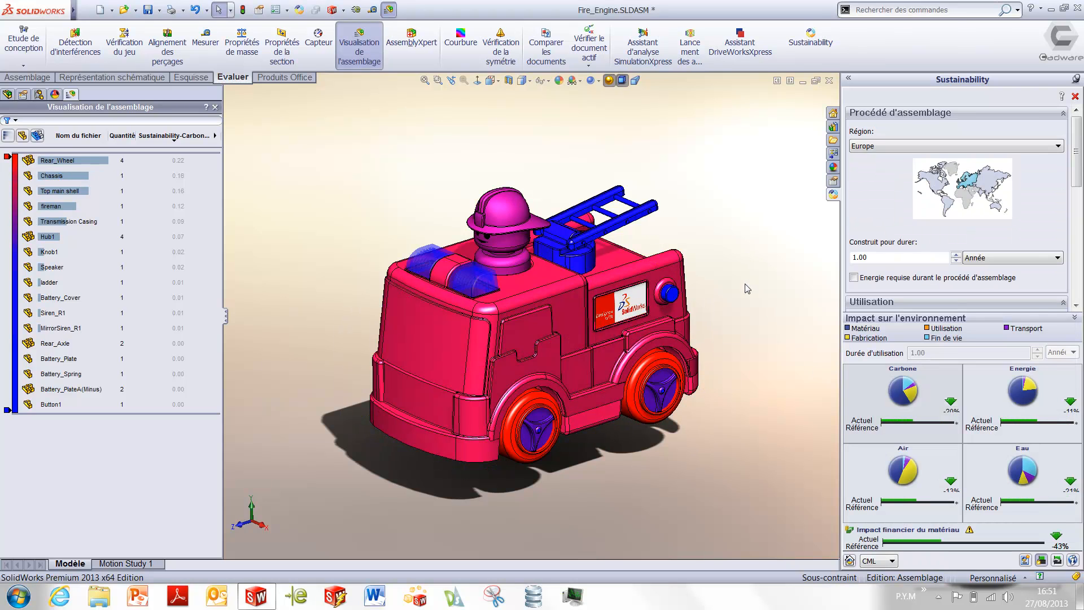
mouse_move(890, 375)
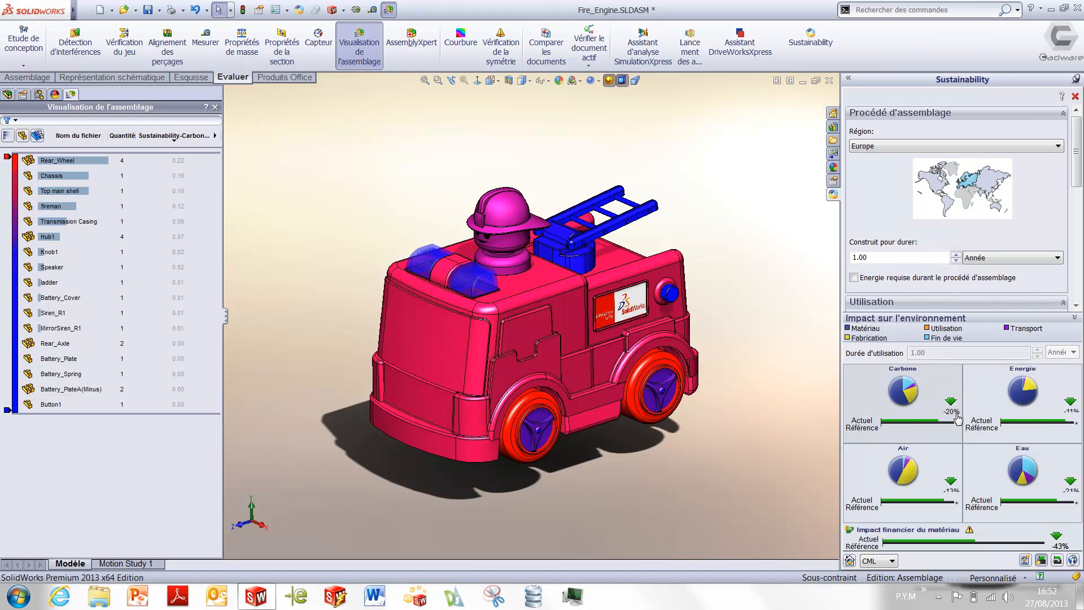